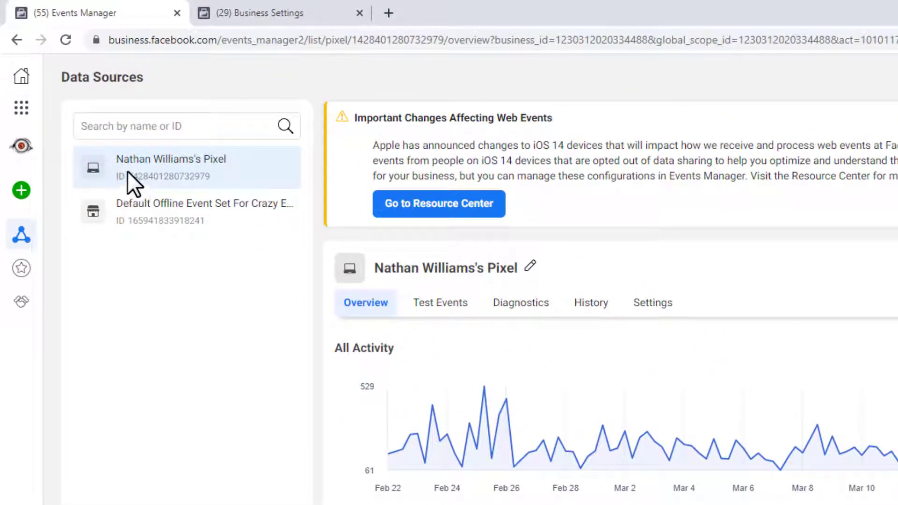
Go to Business Settings > Data Sources > Pixels and view 90/10 GEAR's Pixel's connected assets
click(23, 108)
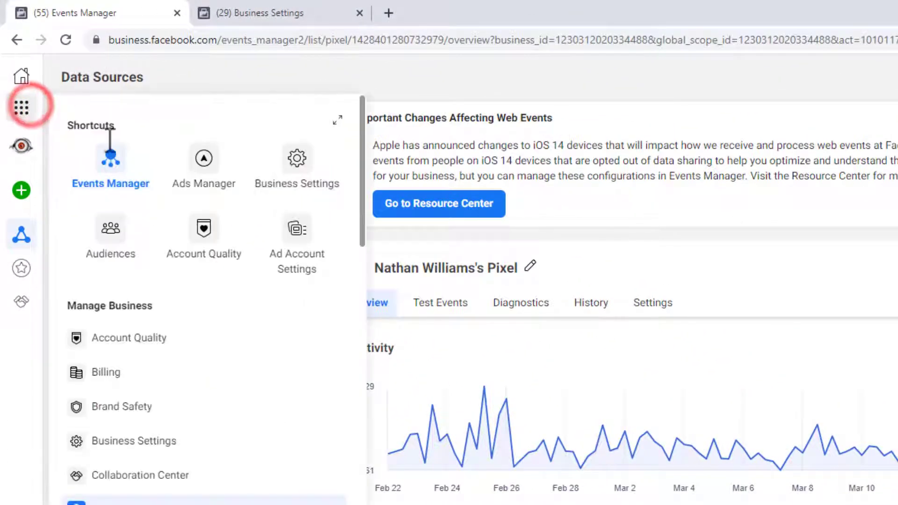
click(320, 59)
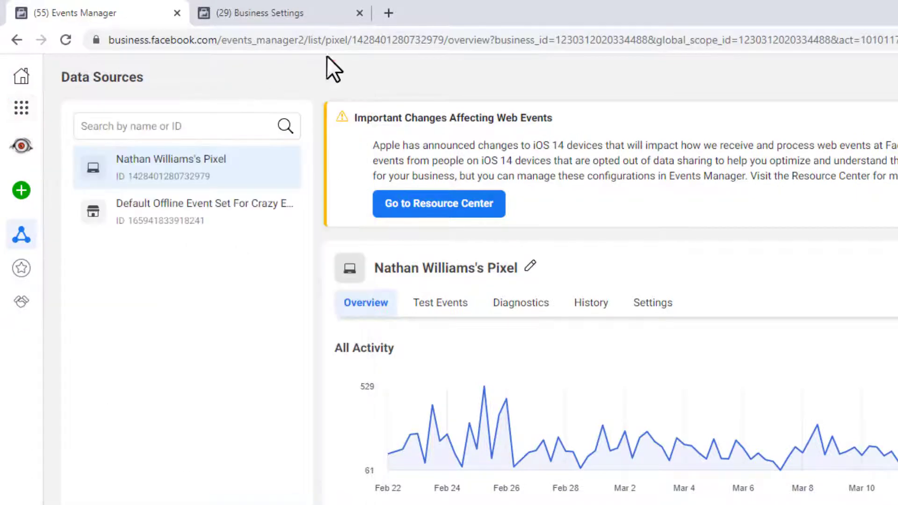
mouse_move(32, 237)
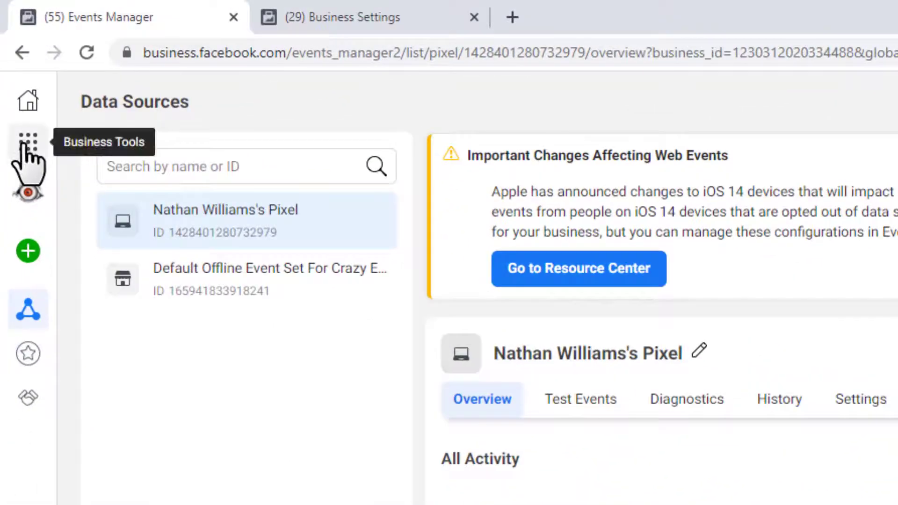
click(26, 142)
click(383, 224)
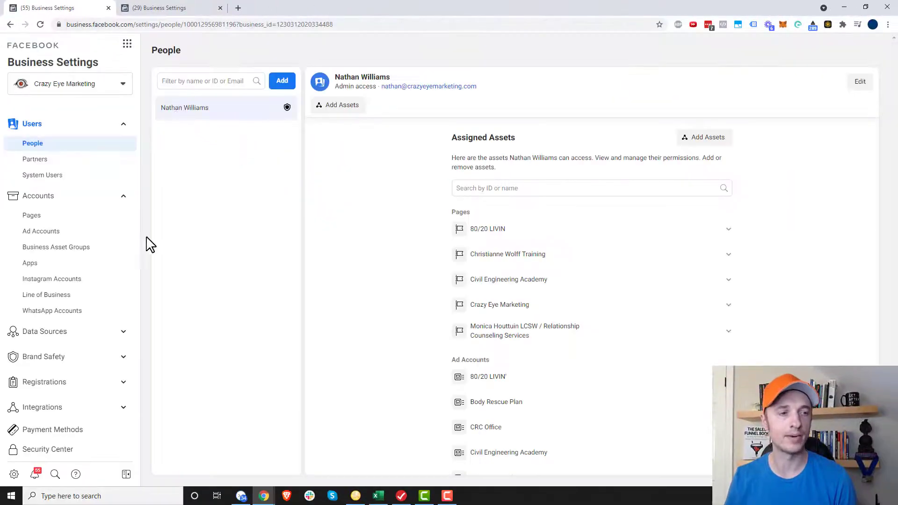
click(74, 333)
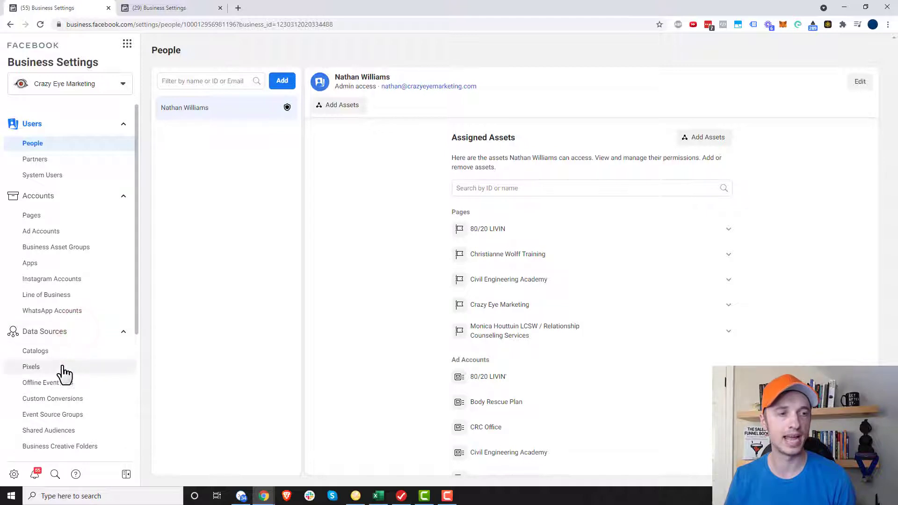
click(63, 369)
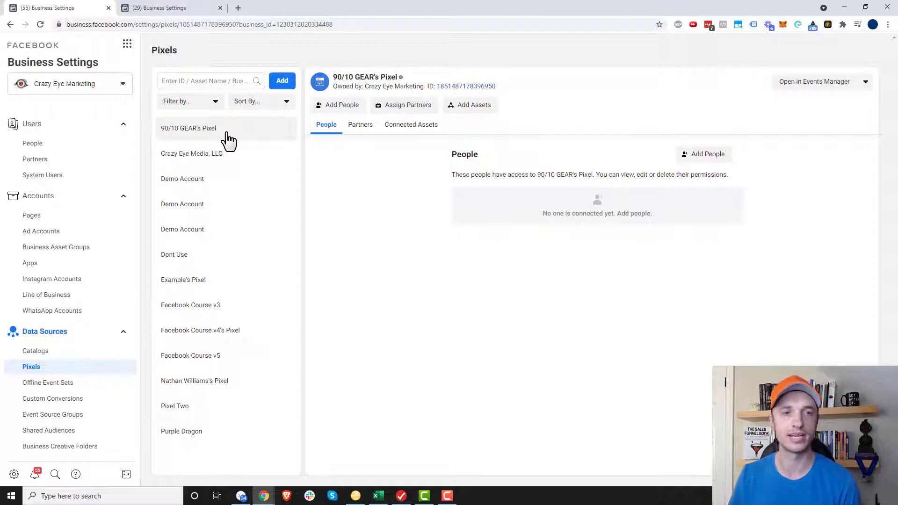
click(409, 128)
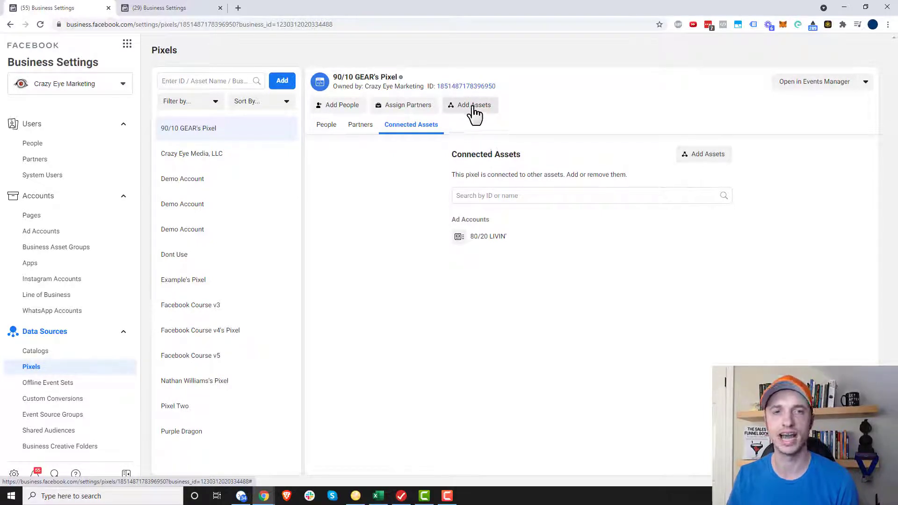
Add the Crazy Eye Marketing ad account as a connected asset of 90/10 GEAR's Pixel
click(709, 155)
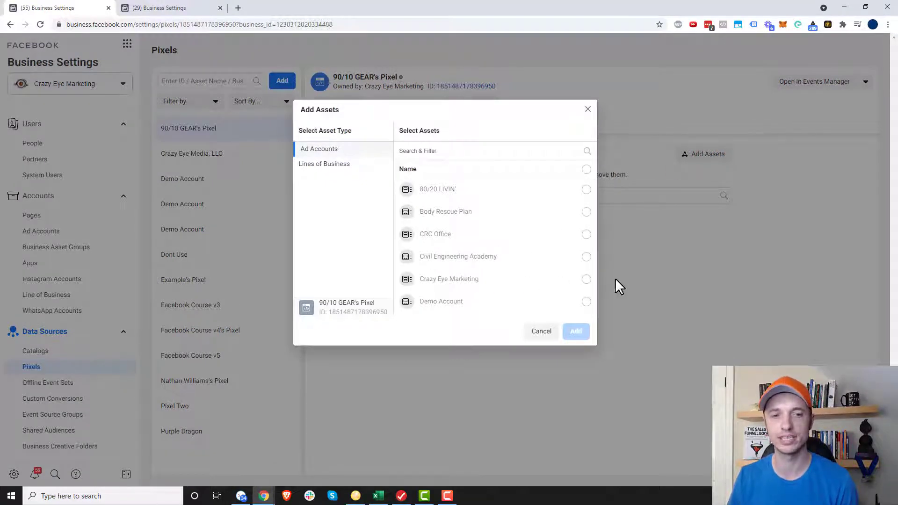
click(586, 279)
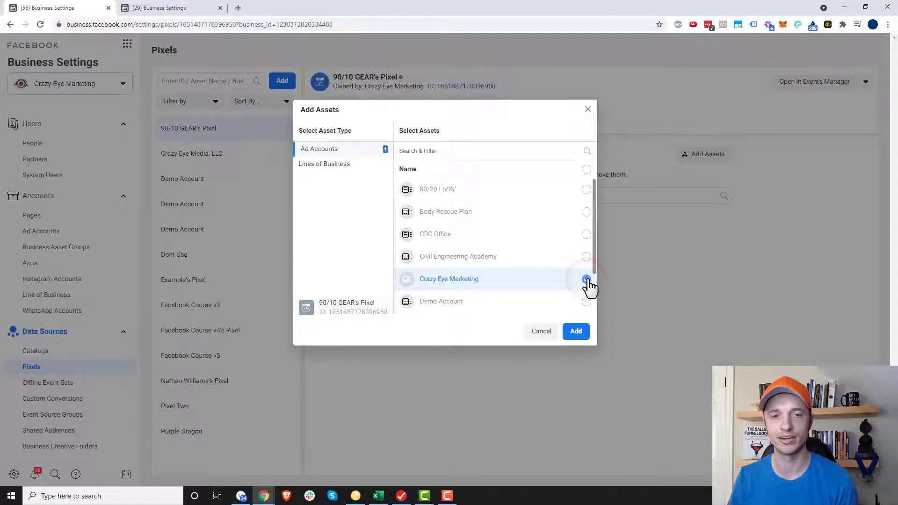
click(587, 189)
click(586, 213)
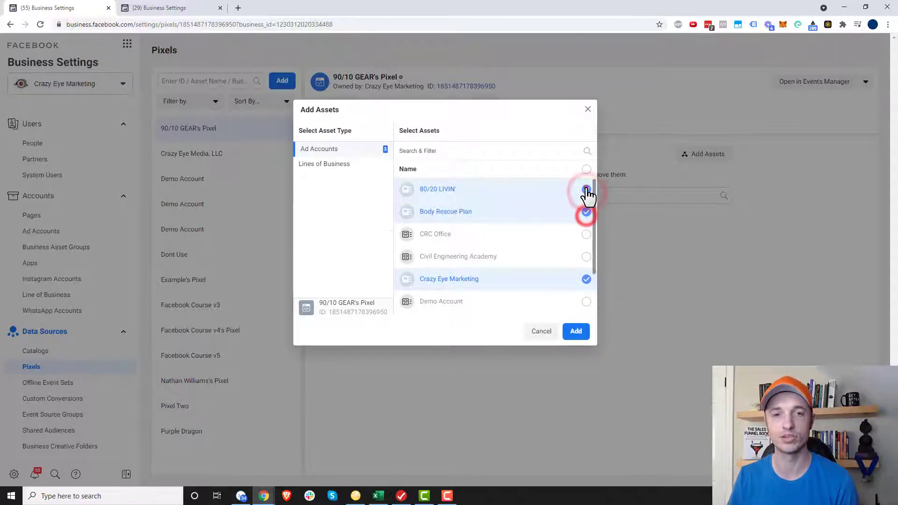
click(586, 190)
click(586, 213)
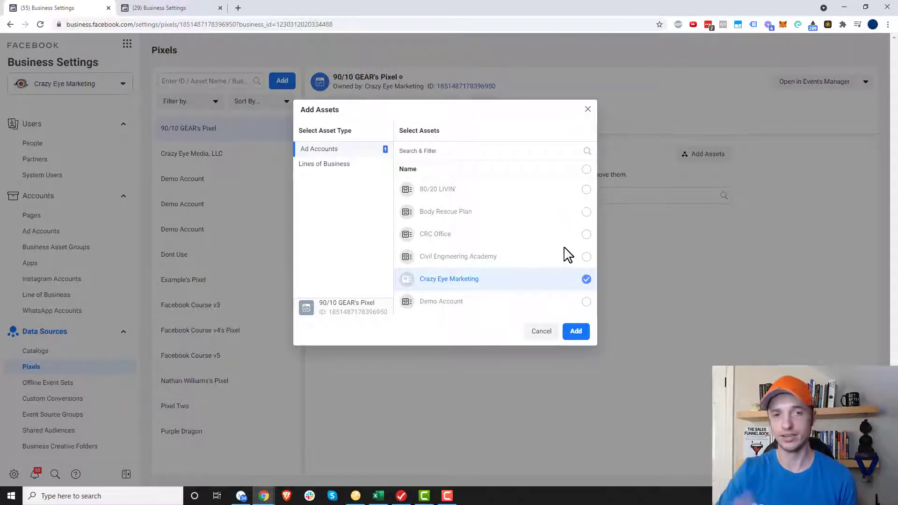
click(576, 331)
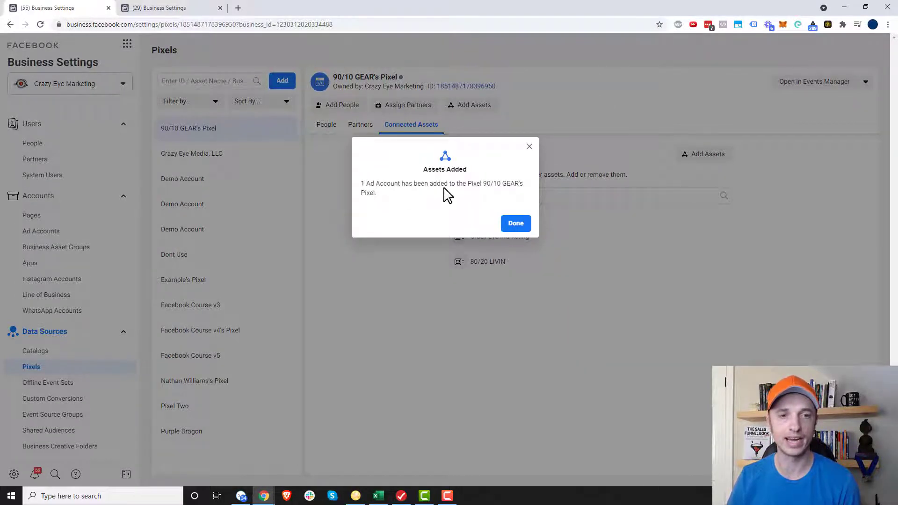
click(520, 227)
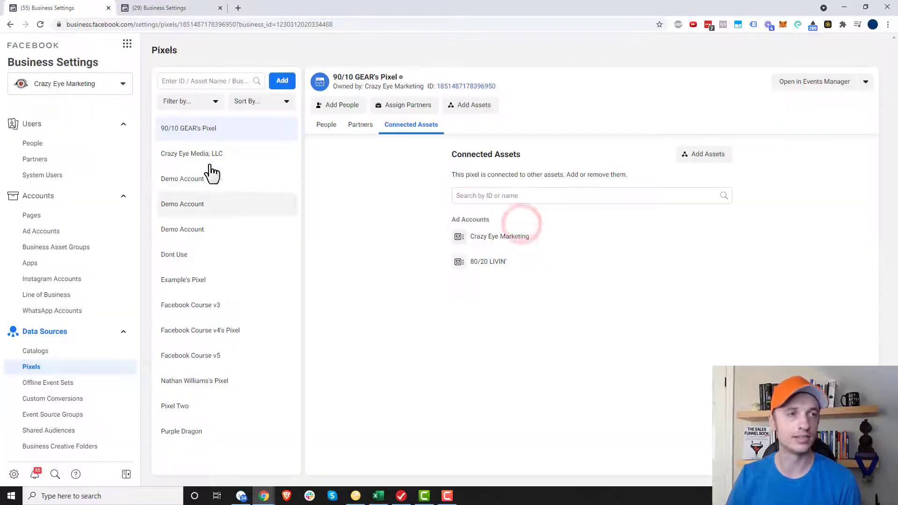
In Events Manager, switch to the Crazy Eye Marketing ad account and open 90/10 GEAR's Pixel's overview
click(127, 43)
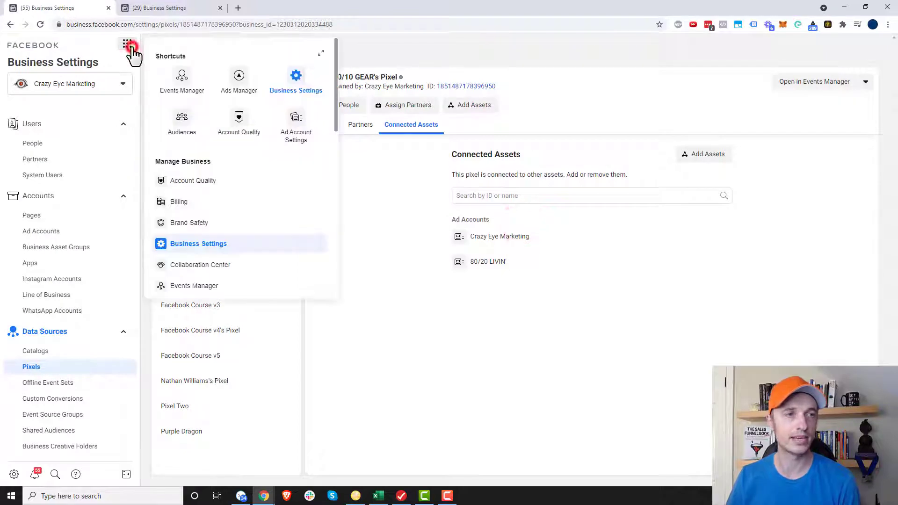
click(184, 77)
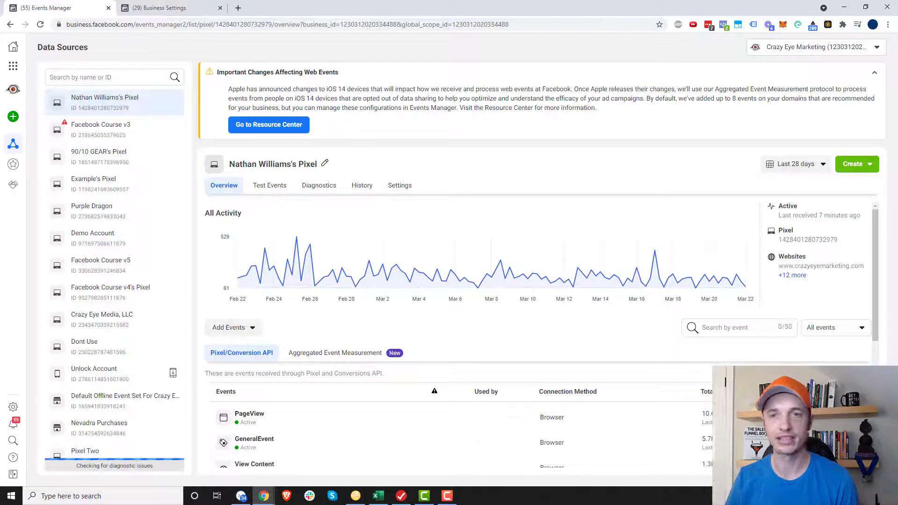
click(854, 50)
scroll(819, 181, down, 3)
click(769, 151)
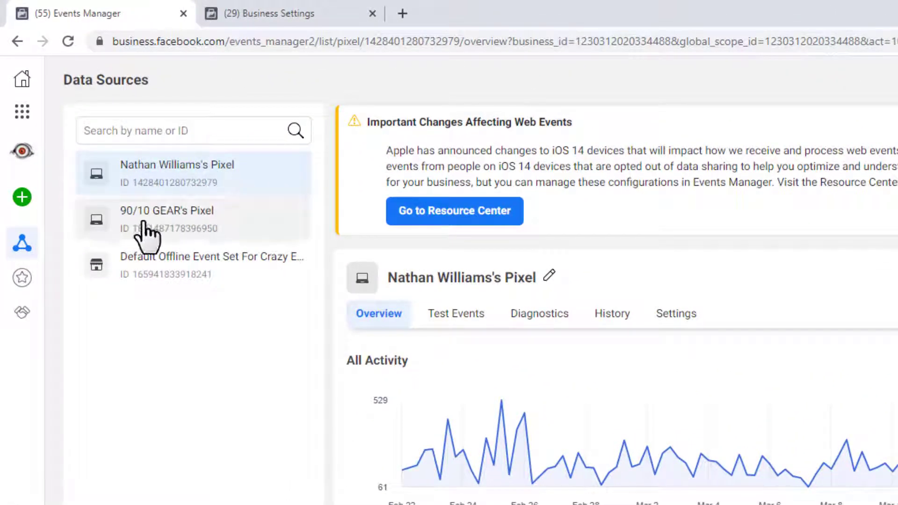
click(150, 215)
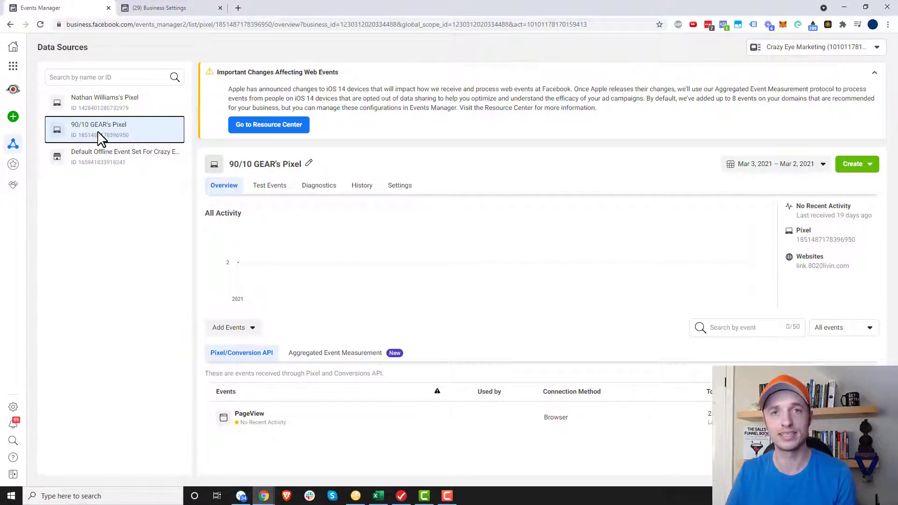
Return to Business Settings and open the Pixels list under Data Sources
click(13, 66)
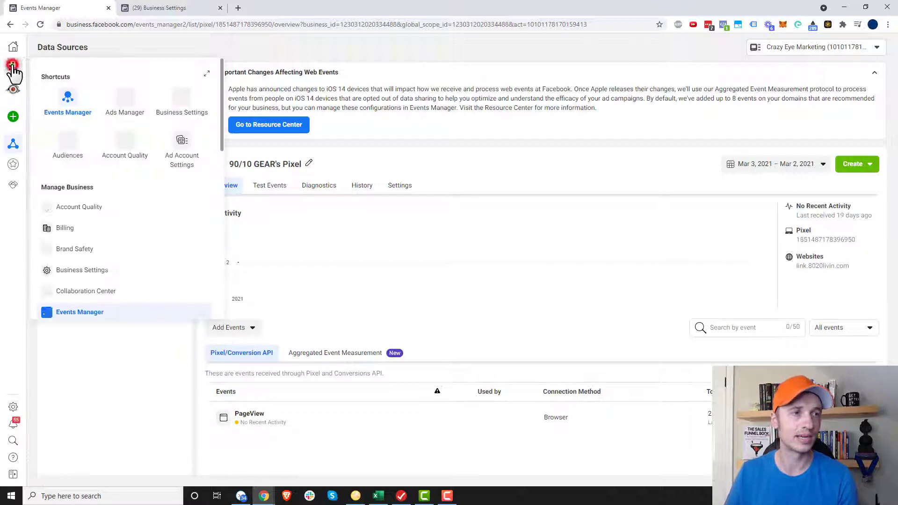
click(184, 104)
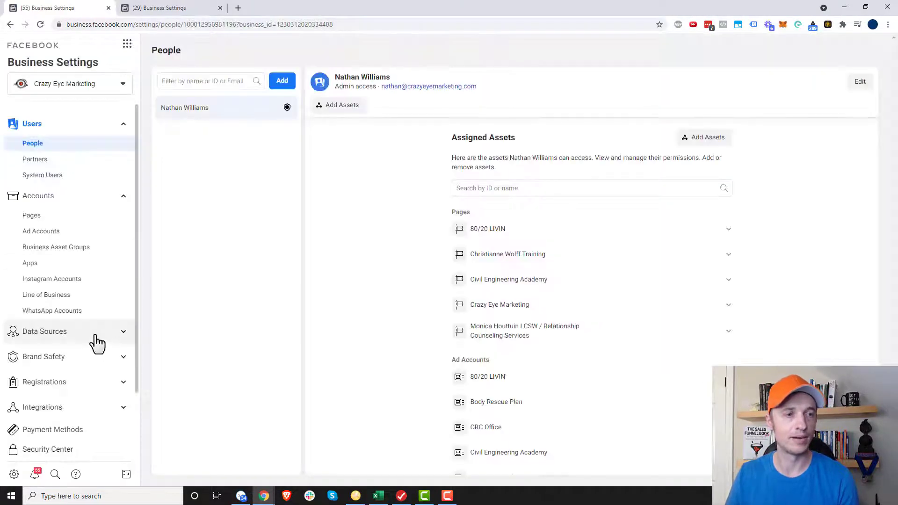
click(107, 329)
scroll(75, 336, down, 1)
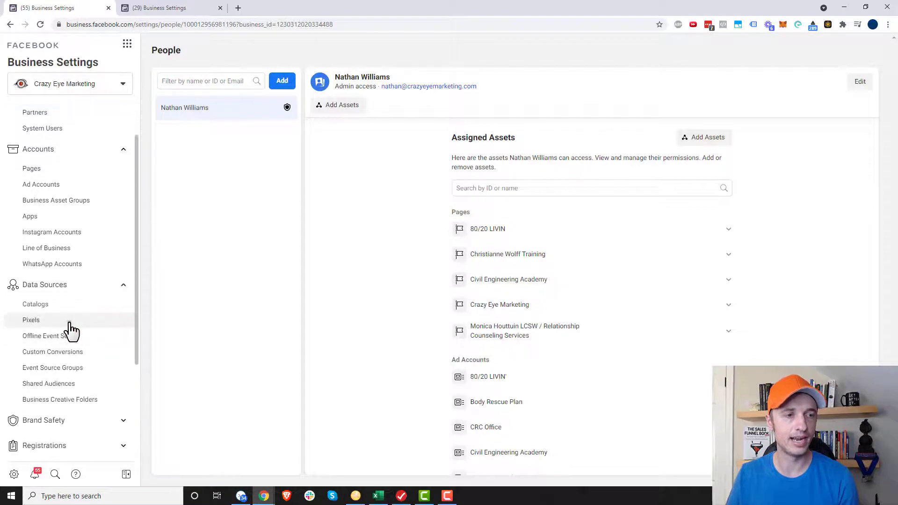
click(70, 320)
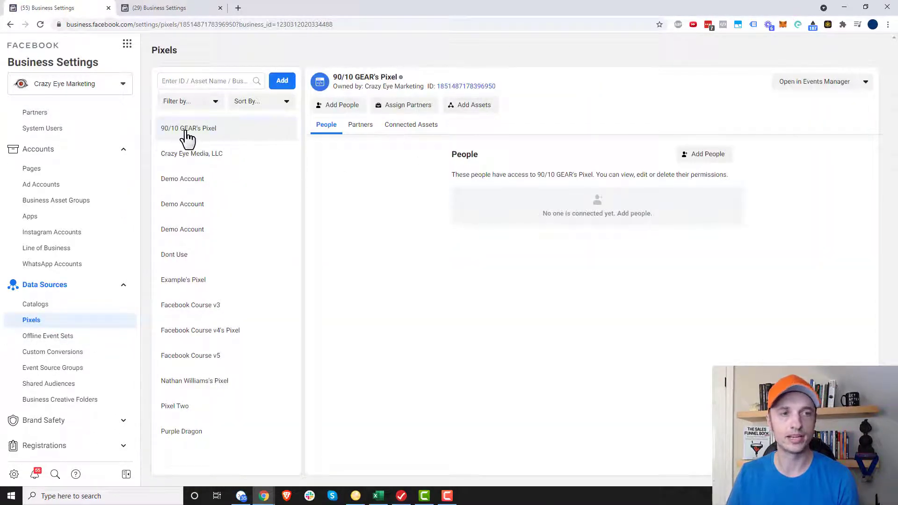
Remove the Crazy Eye Marketing ad account from 90/10 GEAR's Pixel's connected assets
click(410, 135)
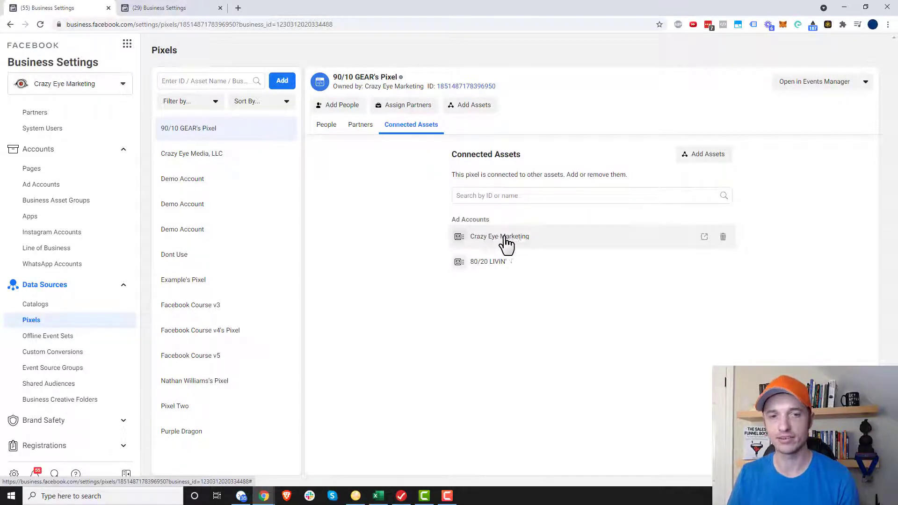
click(723, 237)
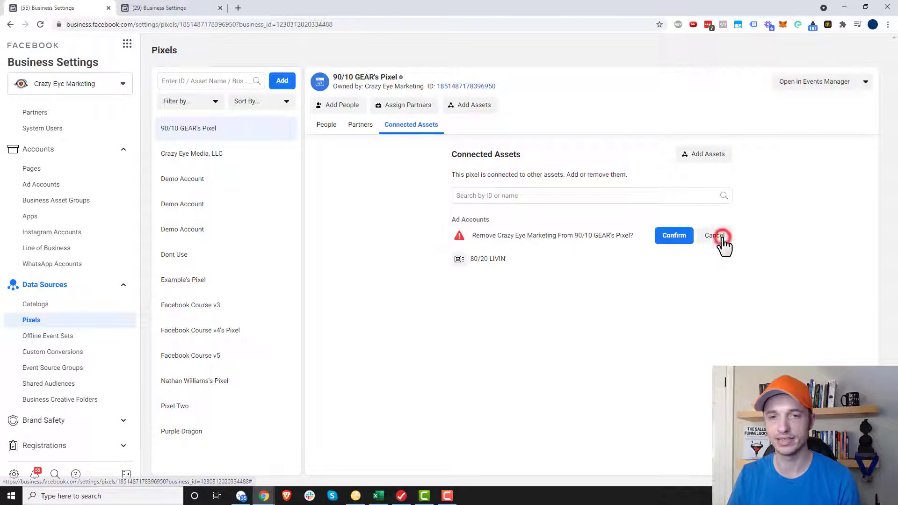
click(676, 240)
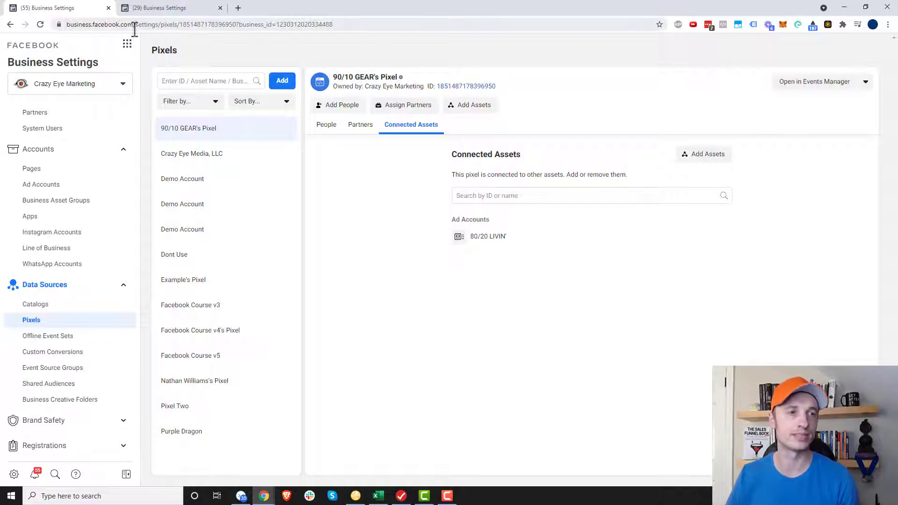
Return to Events Manager to check Crazy Eye Marketing's data sources without 90/10 GEAR's Pixel
click(128, 47)
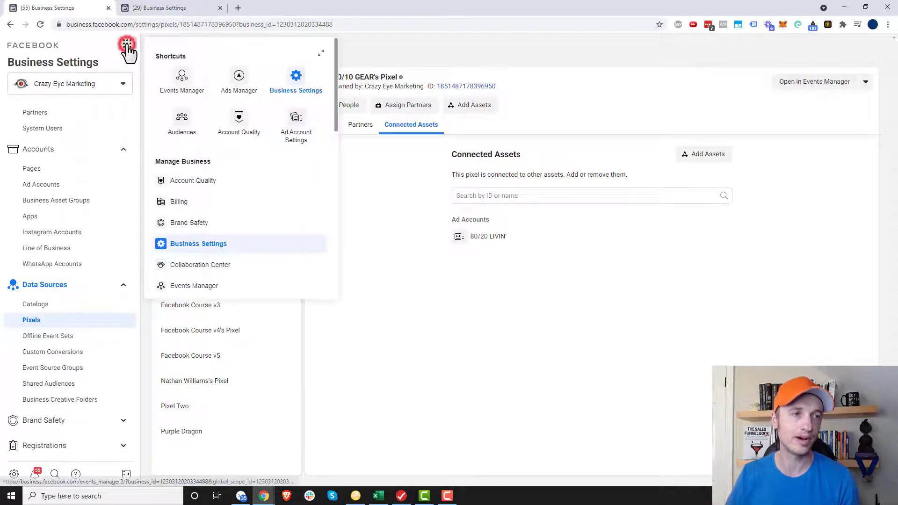
click(182, 75)
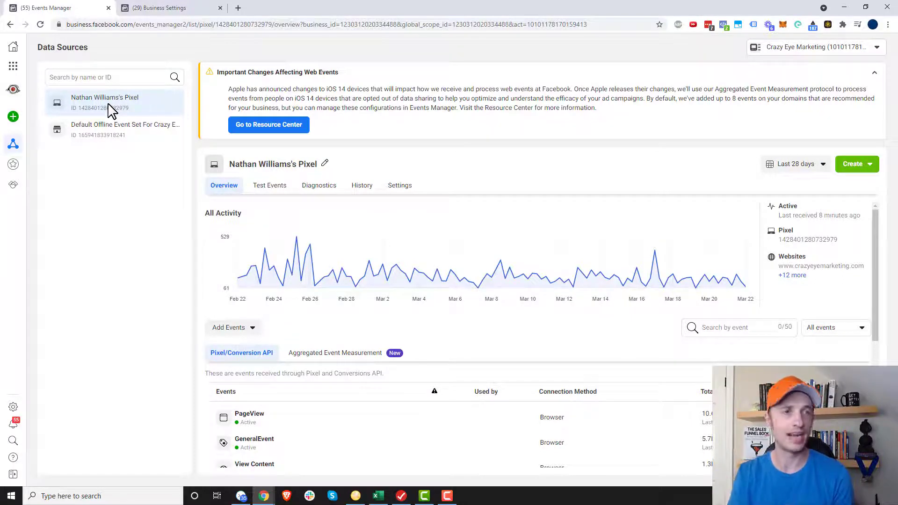
In FB Ads Course's Business Settings, open the pixel's Partners tab and start assigning a partner
click(185, 9)
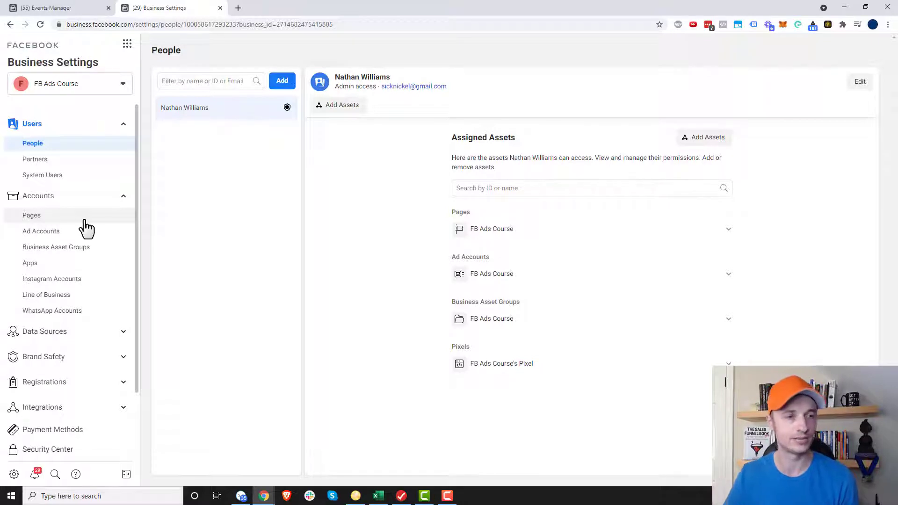
click(78, 333)
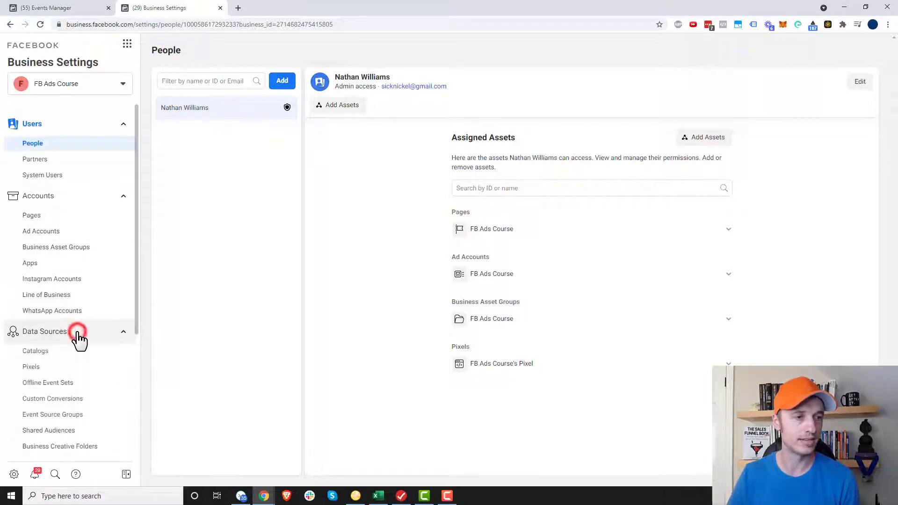
click(76, 319)
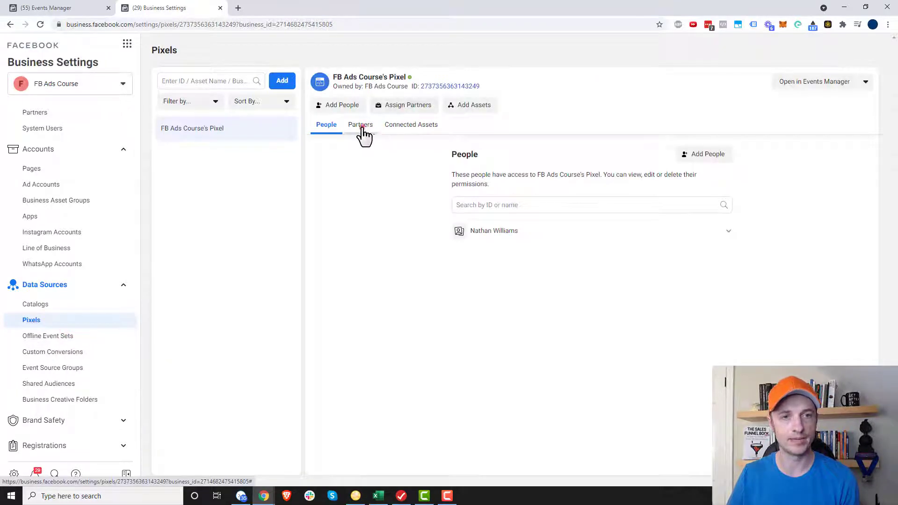
click(361, 131)
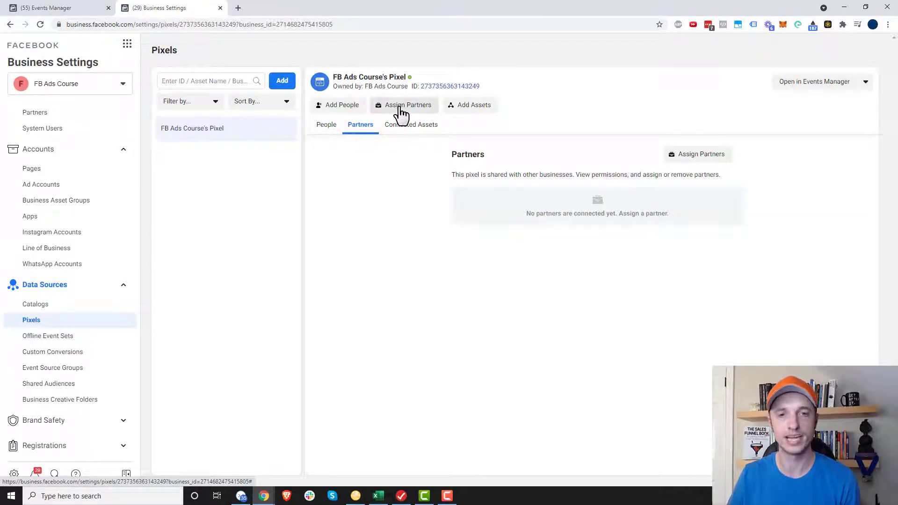
click(701, 156)
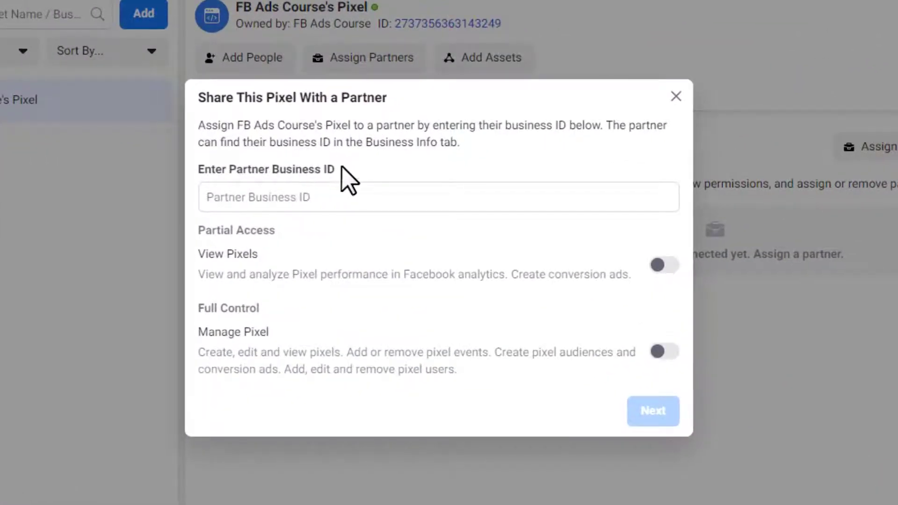
Open Crazy Eye Marketing's Business Settings from its Events Manager tab
click(55, 10)
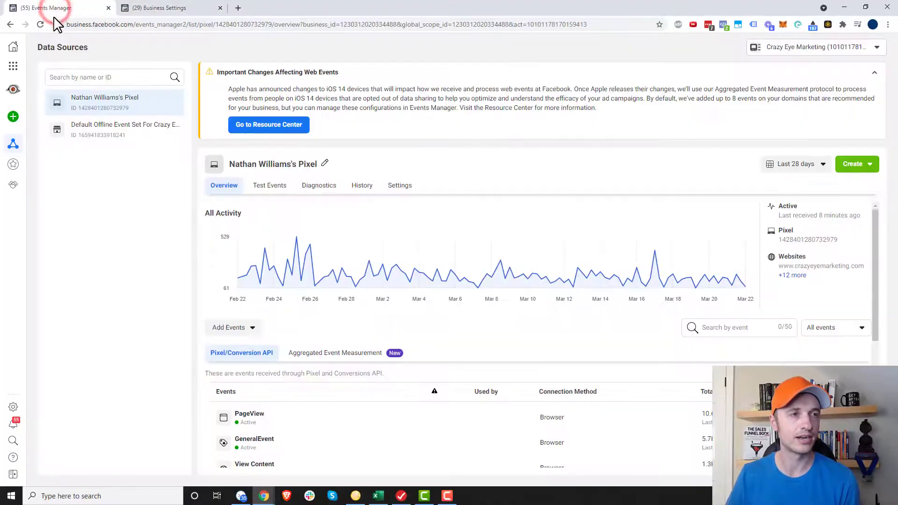
click(14, 68)
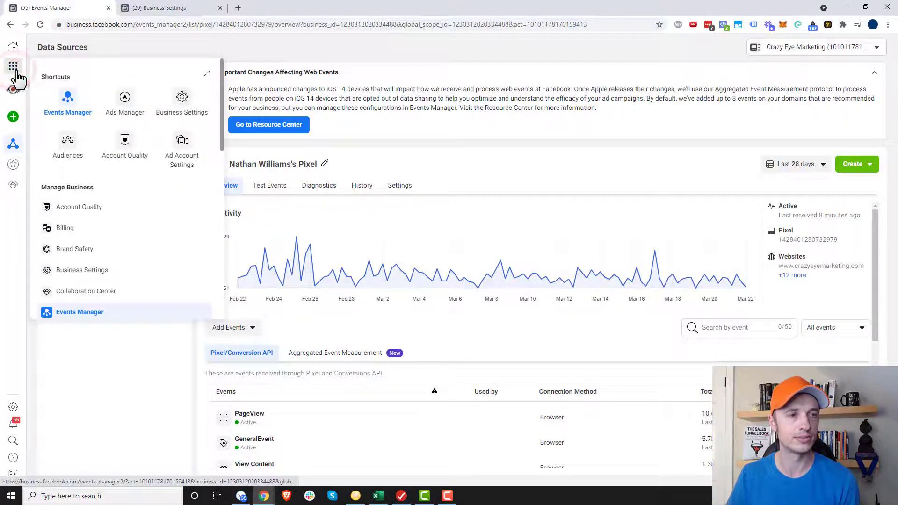
click(180, 112)
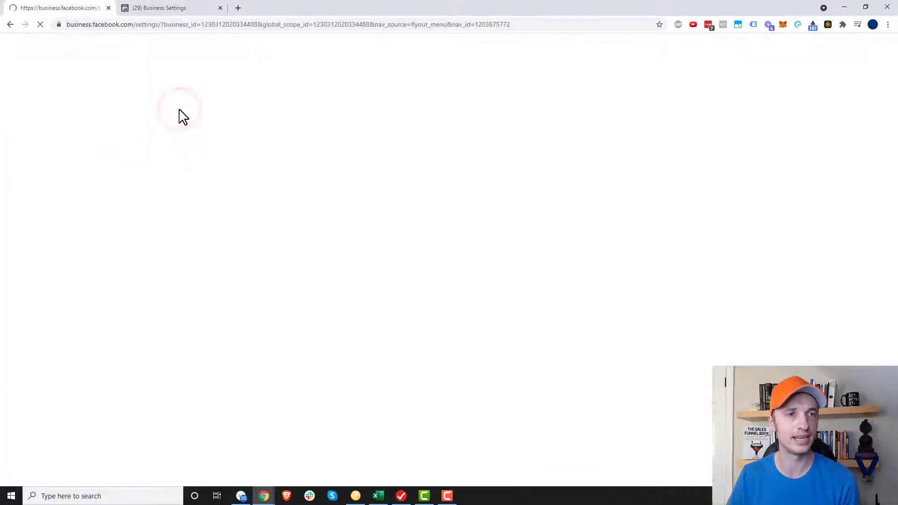
double_click(302, 29)
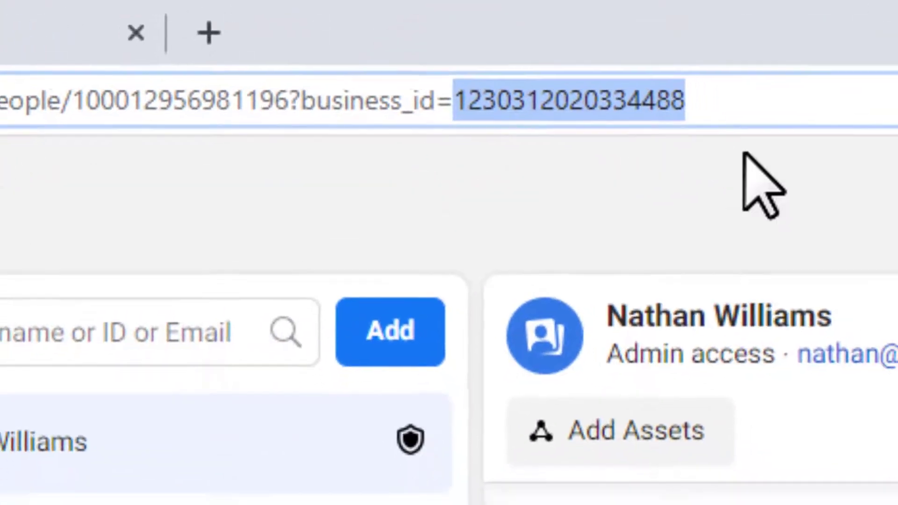
click(786, 231)
scroll(4, 370, down, 2)
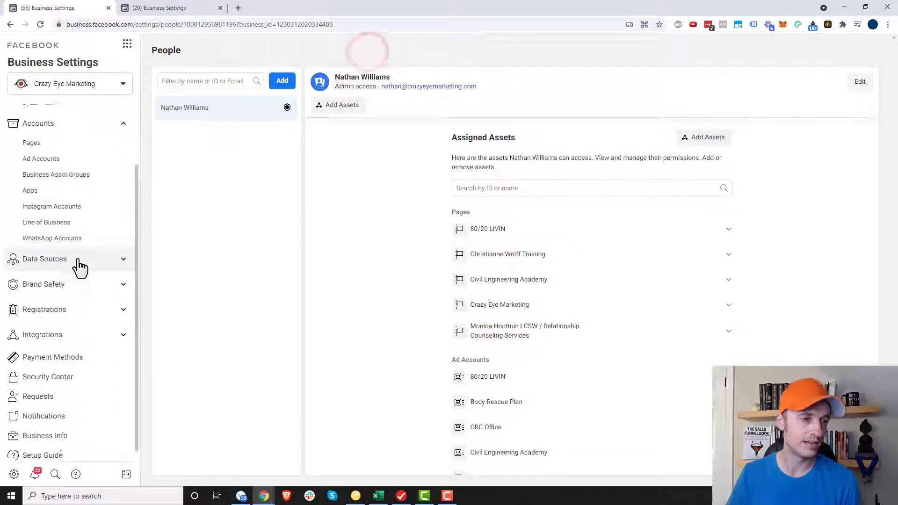
Copy the Business Manager ID from Business Info and return to FB Ads Course's Partner Business ID field
click(64, 429)
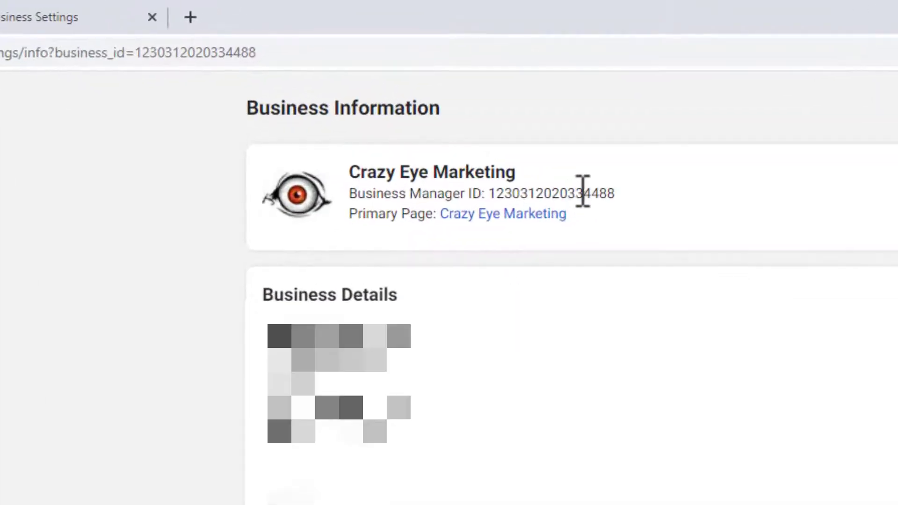
double_click(575, 192)
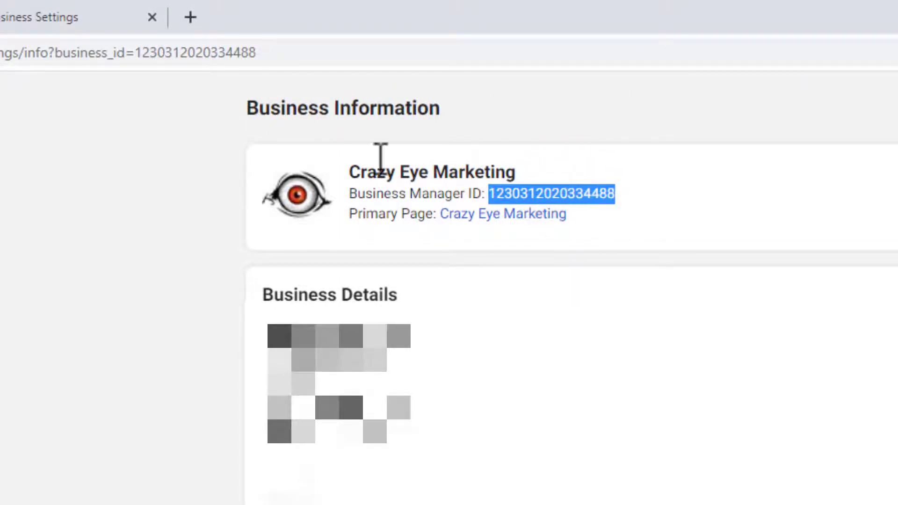
double_click(561, 191)
key(ctrl+c)
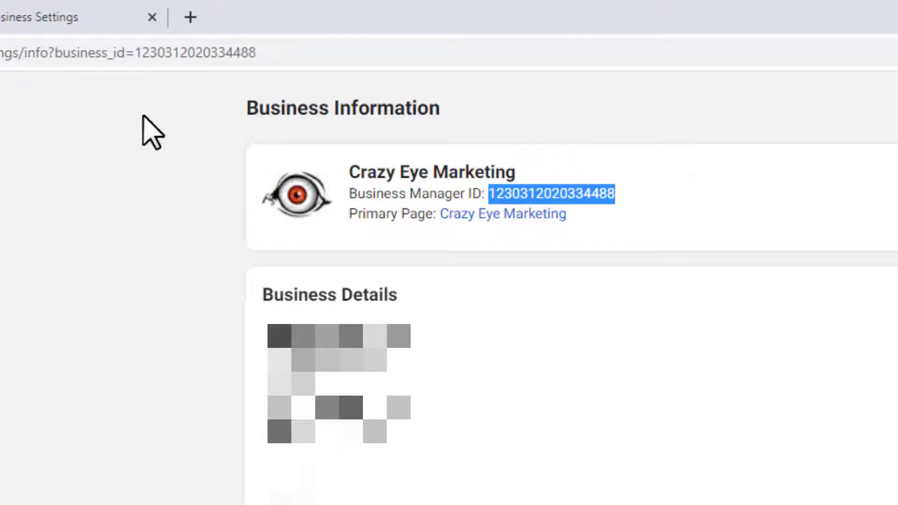
click(61, 17)
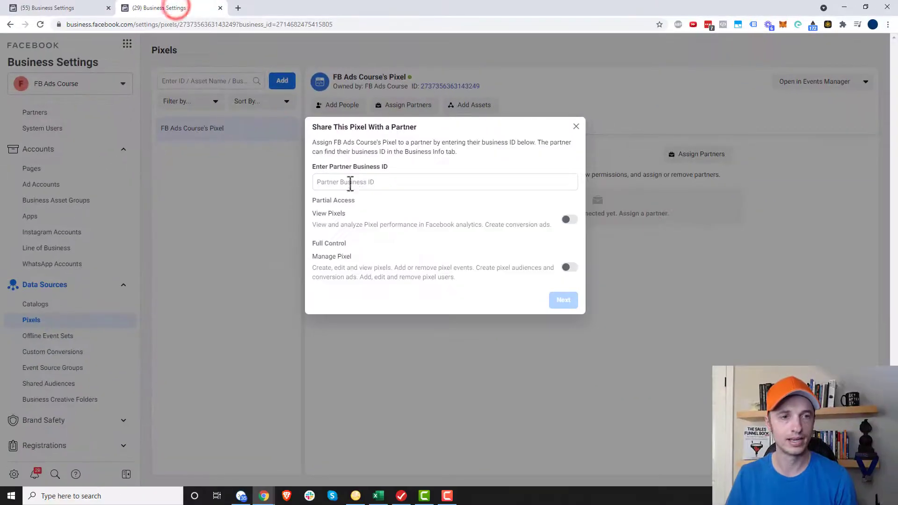
click(350, 183)
Paste Crazy Eye Marketing's Business Manager ID into the Partner Business ID field
key(ctrl+v)
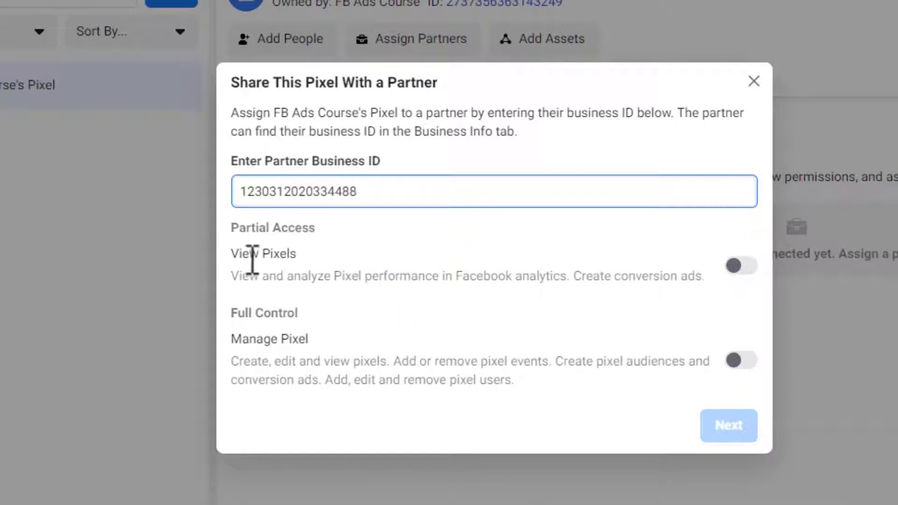
drag(237, 257, 341, 271)
click(318, 269)
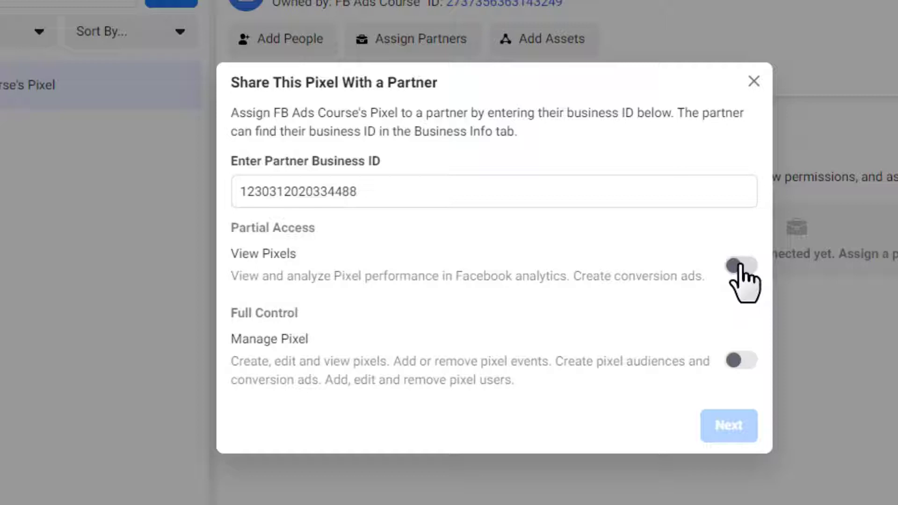
Give Crazy Eye Marketing full control of the pixel and continue to the partner question
click(742, 362)
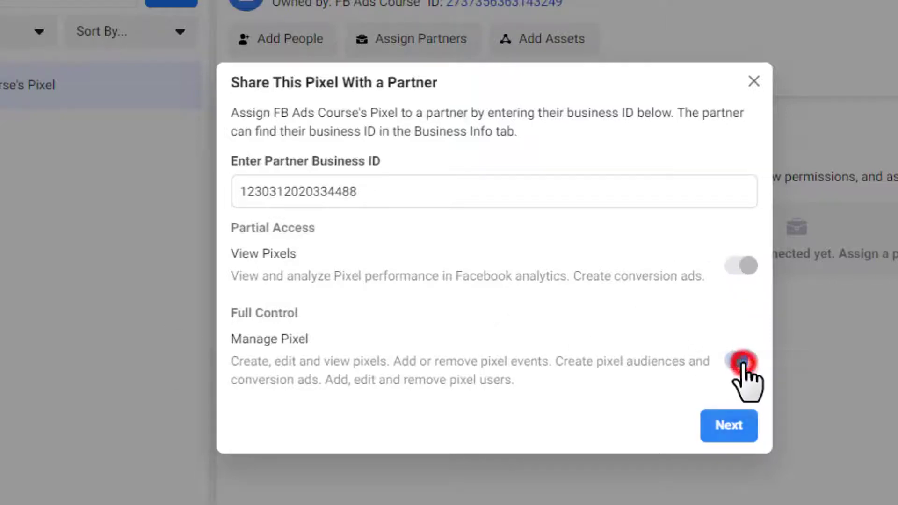
click(725, 426)
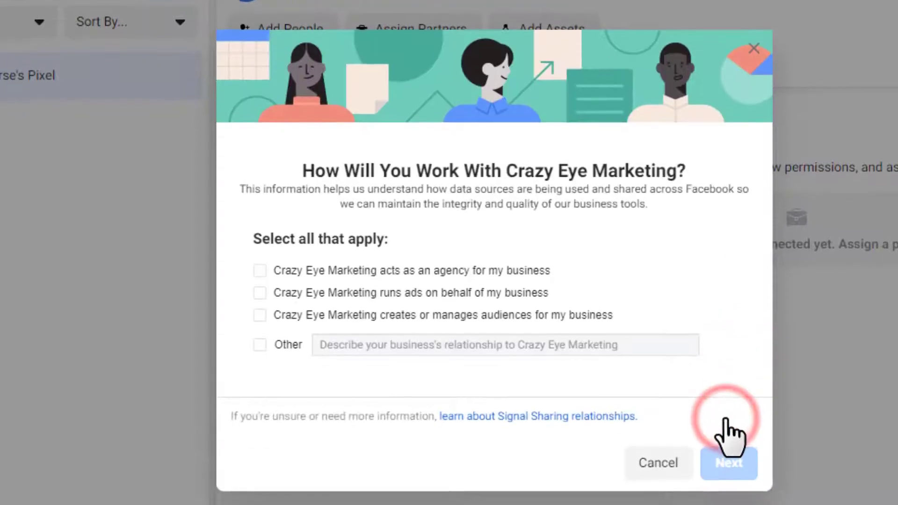
drag(347, 159, 741, 170)
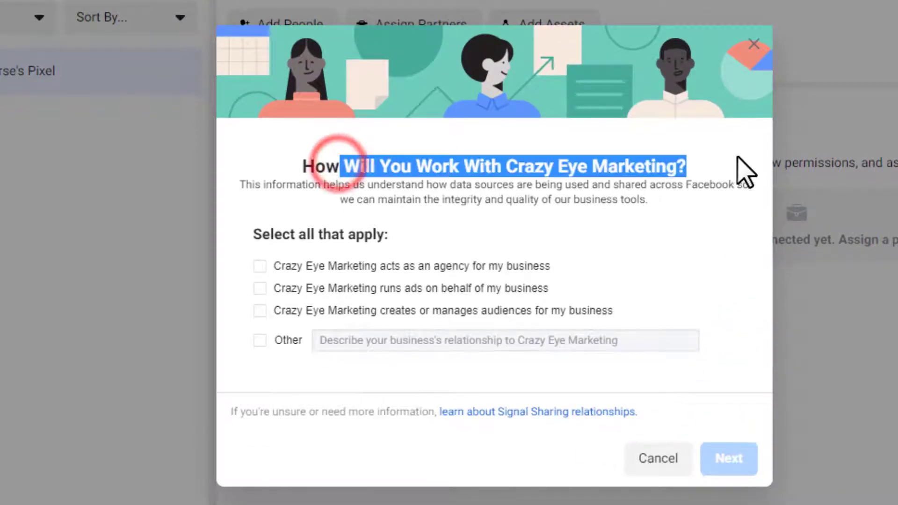
click(533, 156)
drag(504, 167, 706, 170)
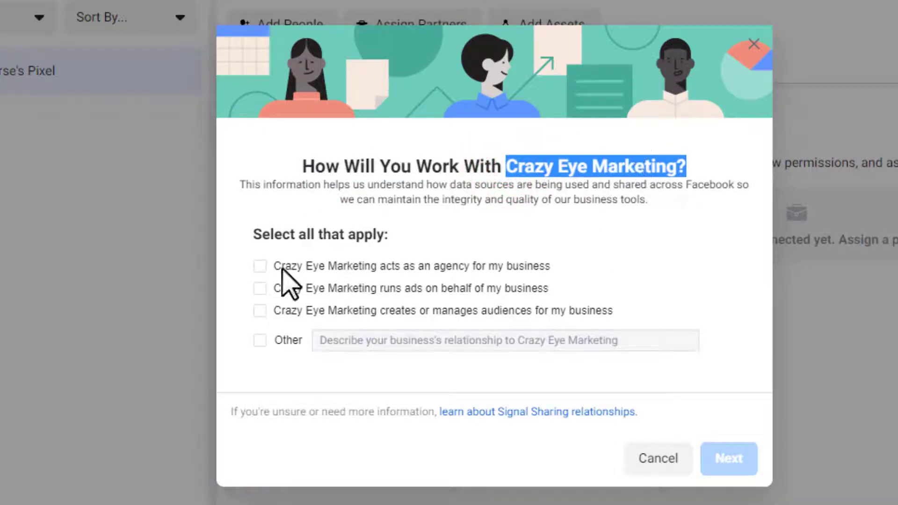
Identify Crazy Eye Marketing as an agency and accept the terms to send the share request
click(260, 267)
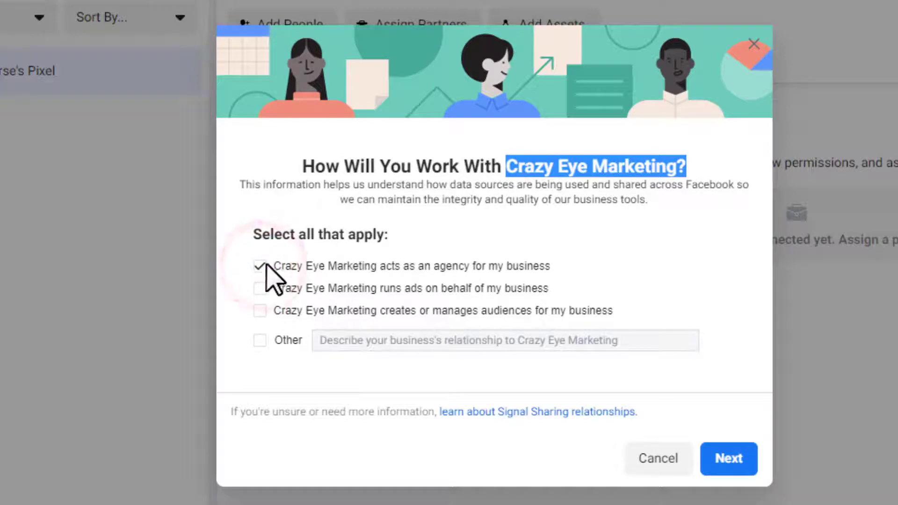
click(727, 461)
drag(381, 405, 375, 275)
click(447, 217)
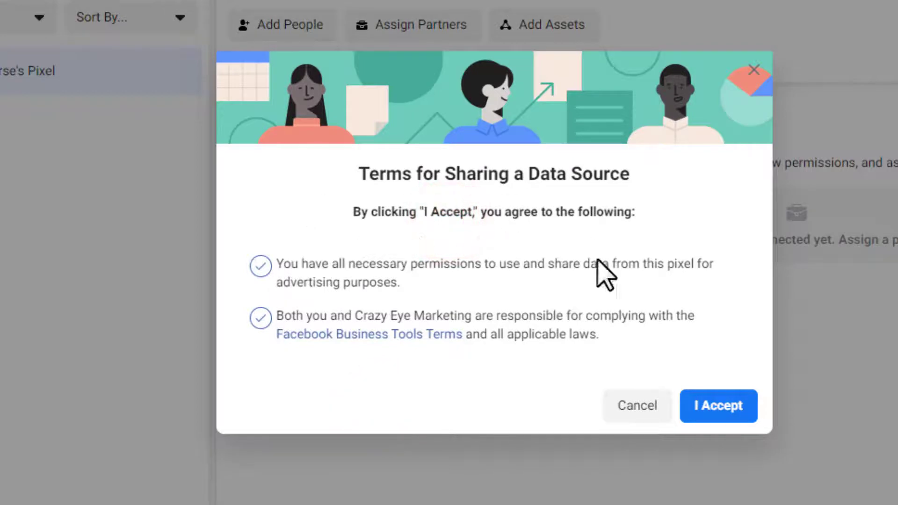
click(718, 405)
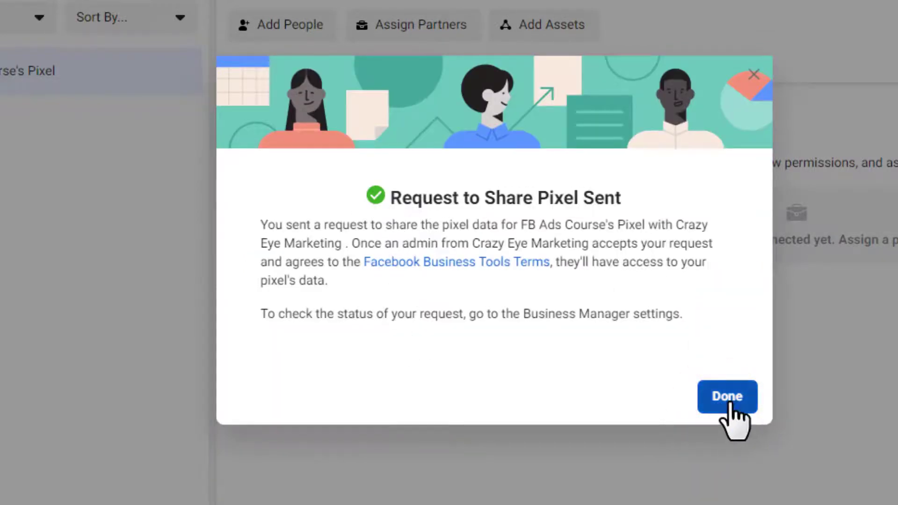
click(730, 400)
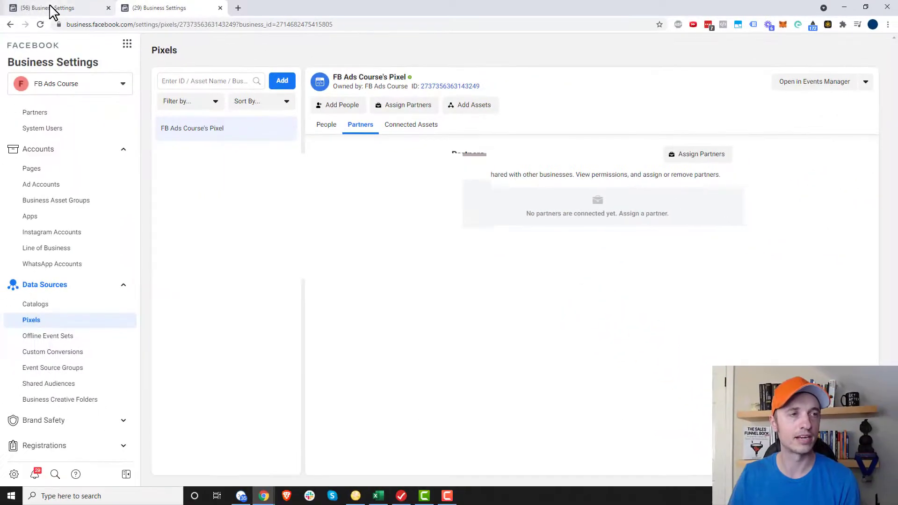
click(47, 8)
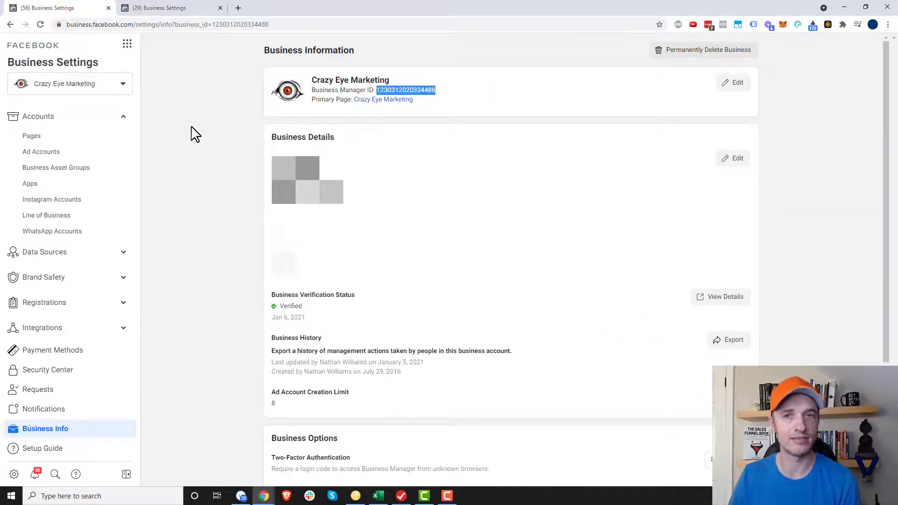
click(103, 257)
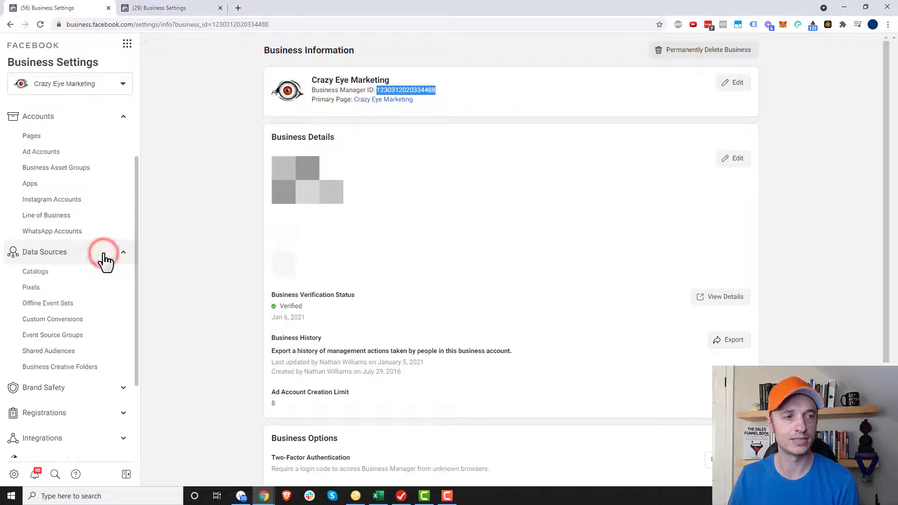
click(79, 294)
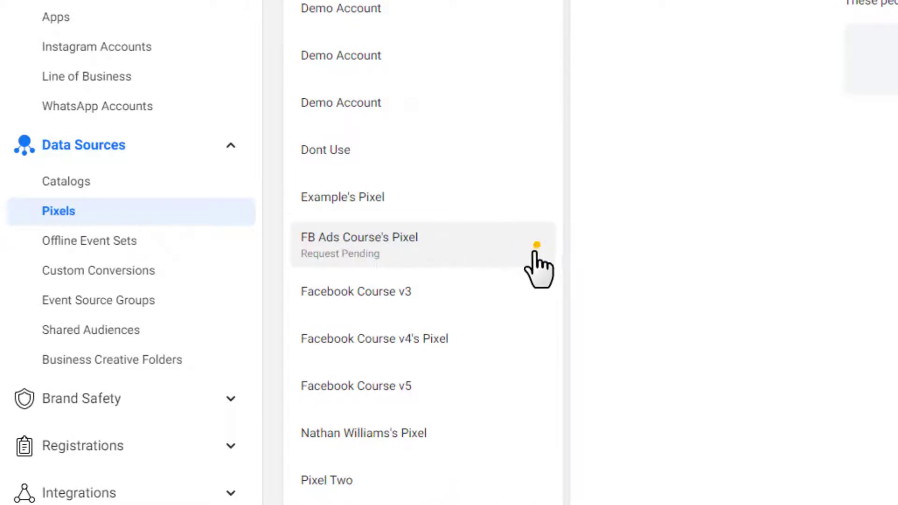
click(435, 249)
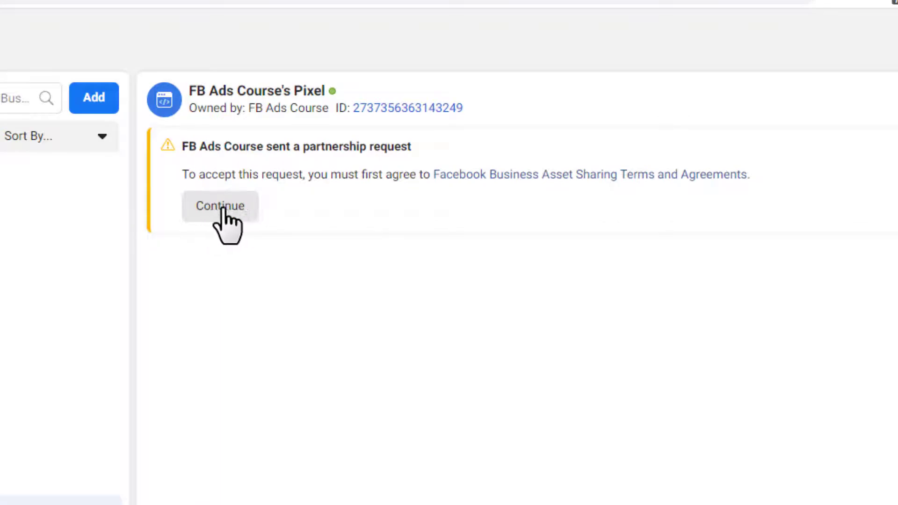
click(226, 209)
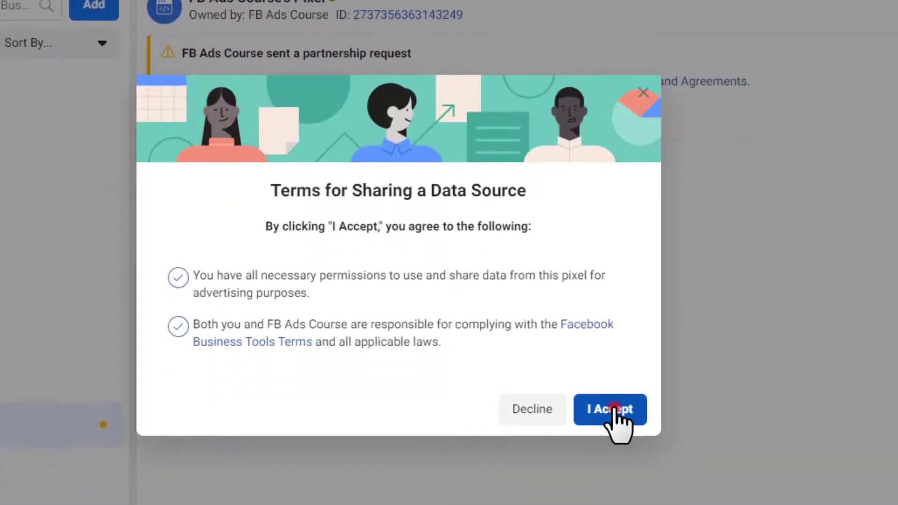
click(613, 412)
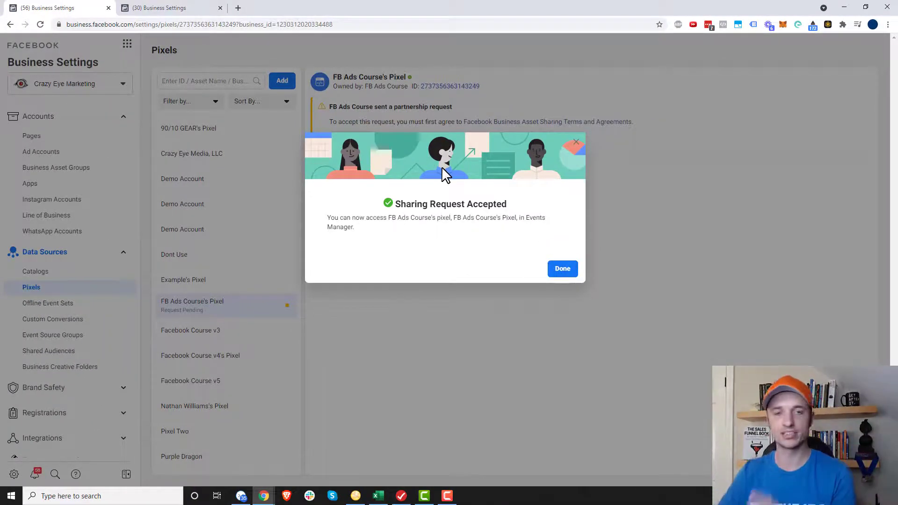
Dismiss the sharing confirmation, check Events Manager's data sources for the pixel, then return to Business Settings
click(558, 268)
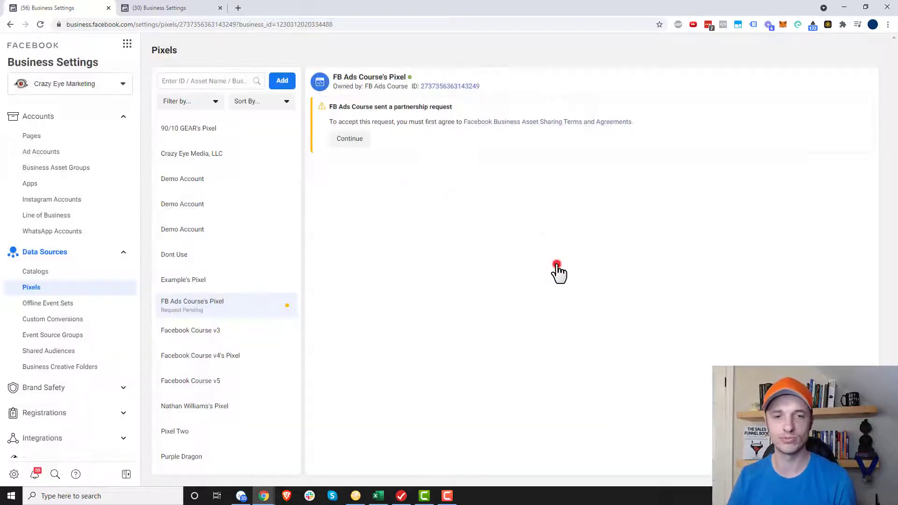
click(127, 45)
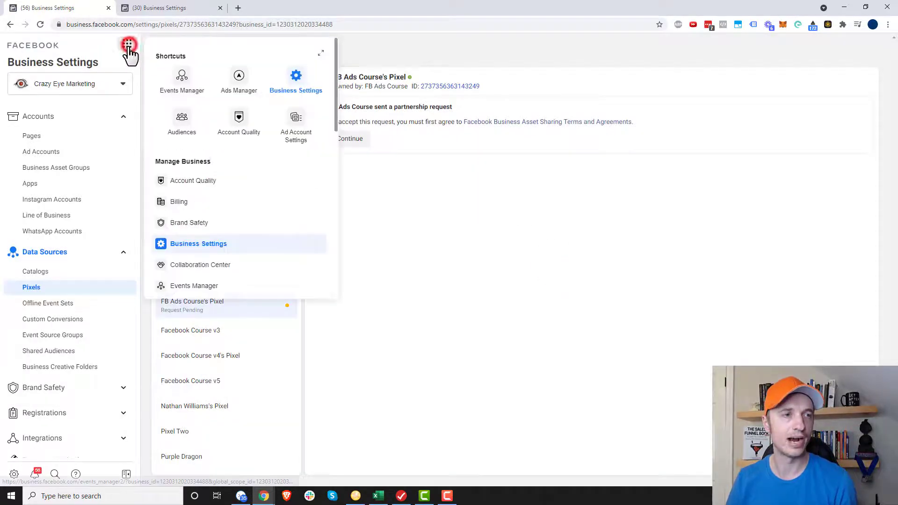
click(182, 88)
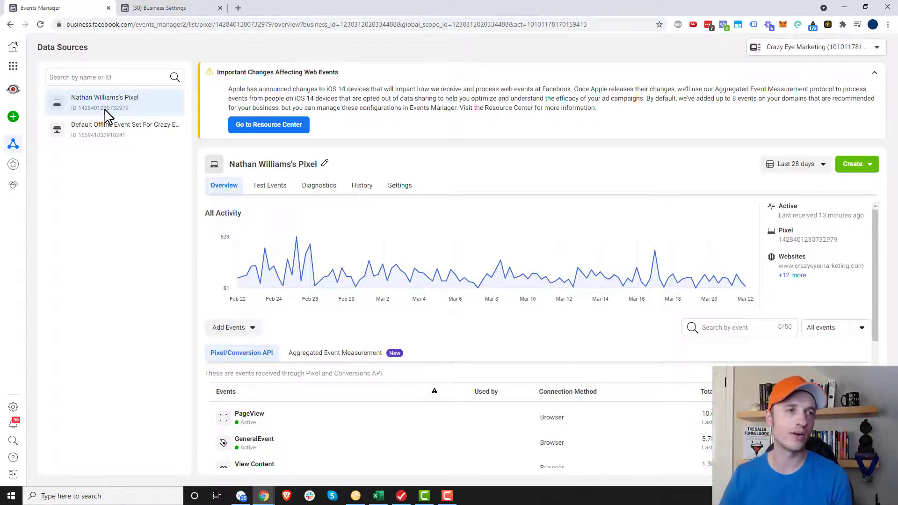
click(13, 68)
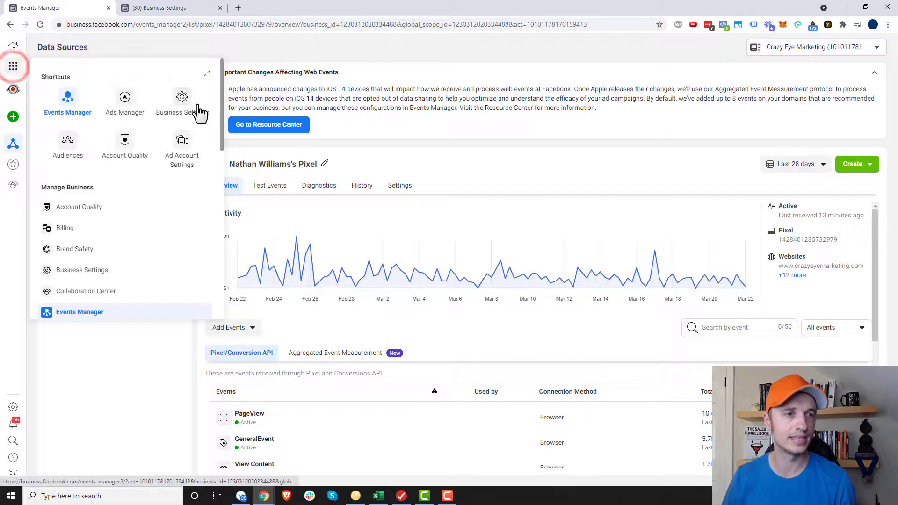
click(182, 103)
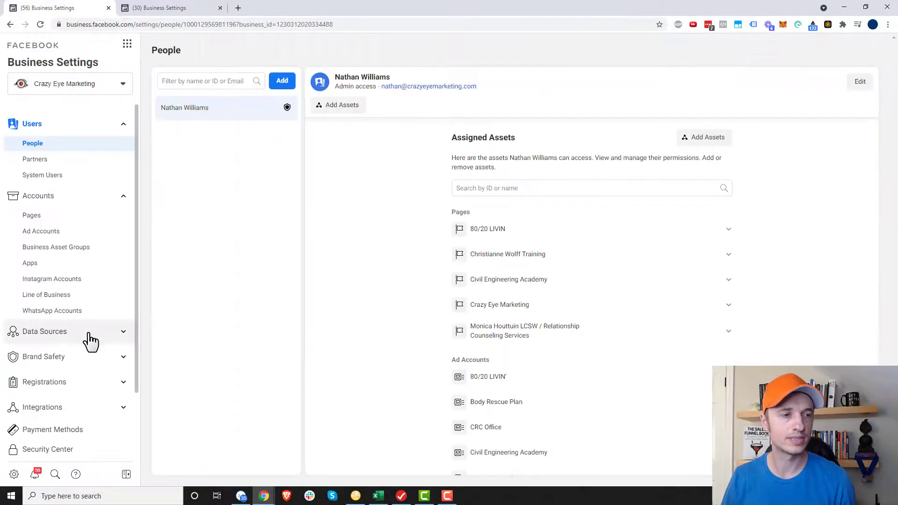
click(89, 332)
click(75, 367)
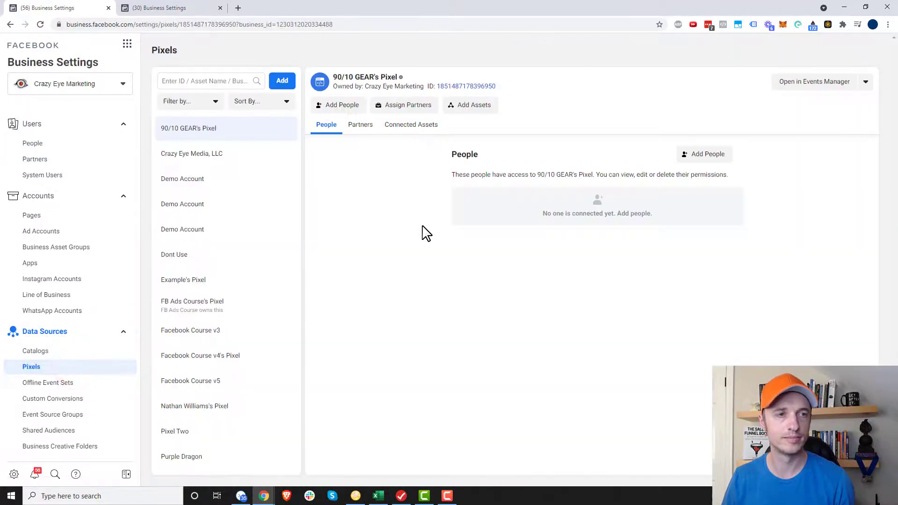
click(173, 306)
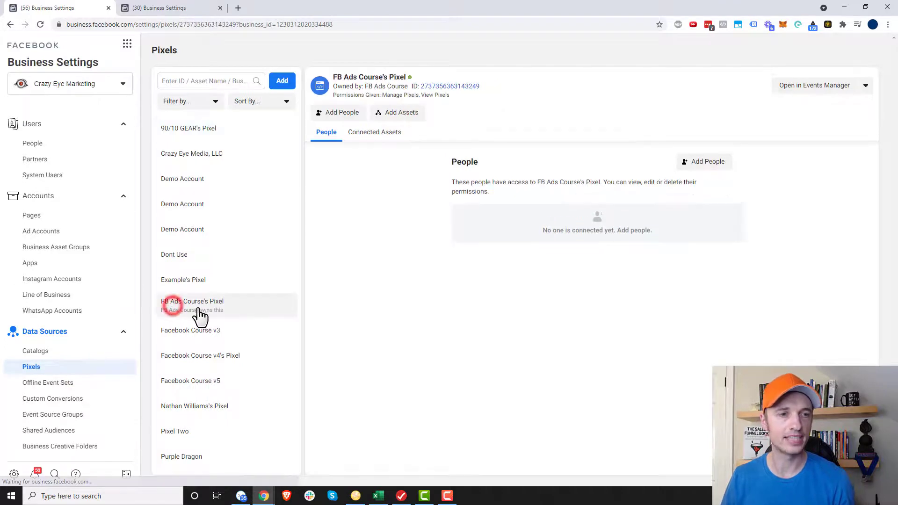
click(368, 140)
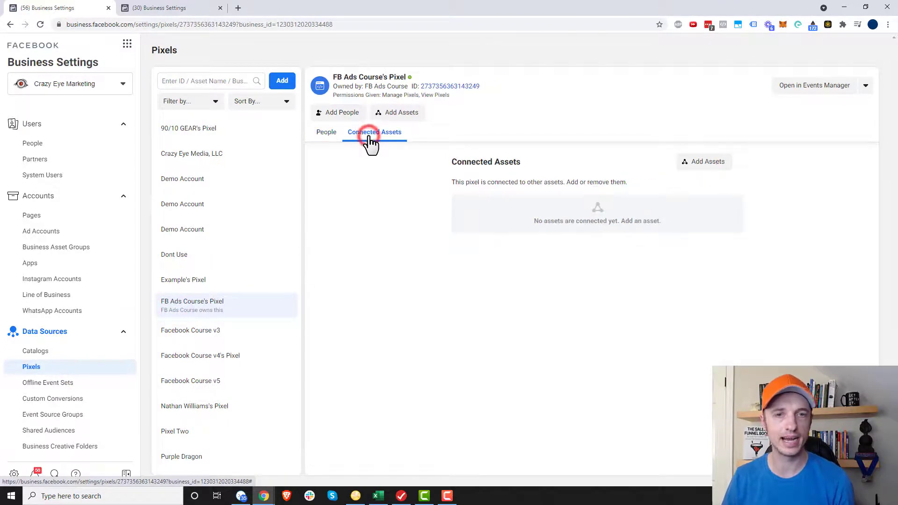
click(709, 163)
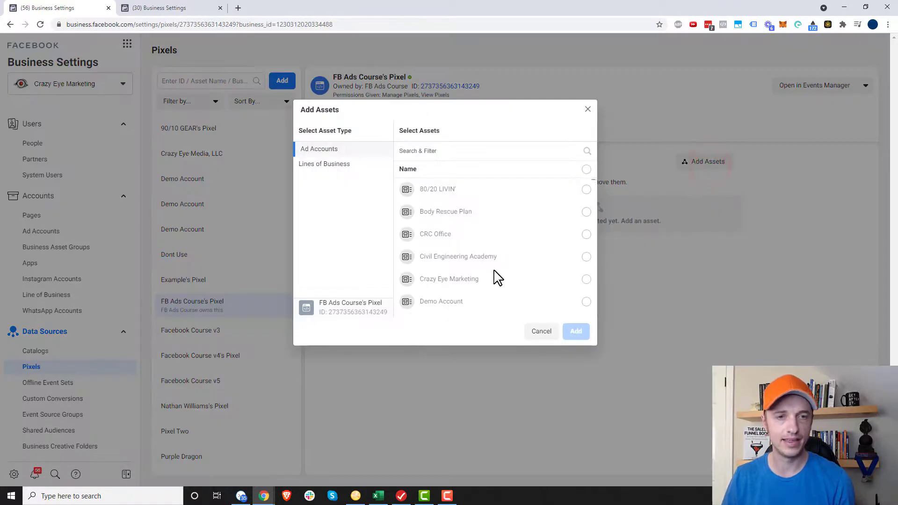
click(586, 280)
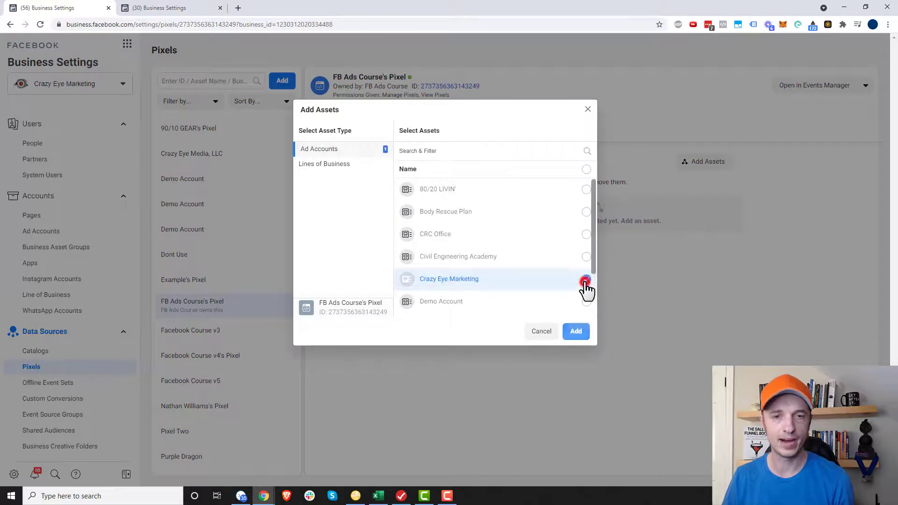
click(575, 332)
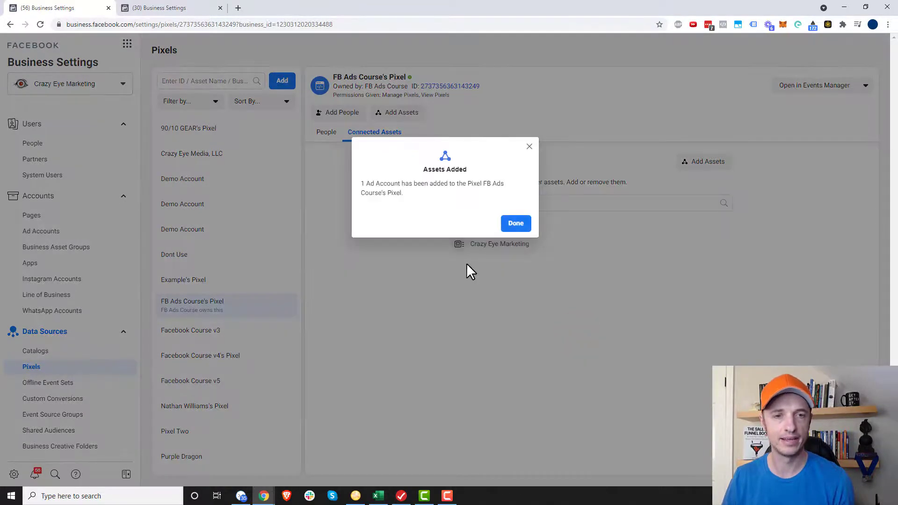
click(516, 223)
click(127, 44)
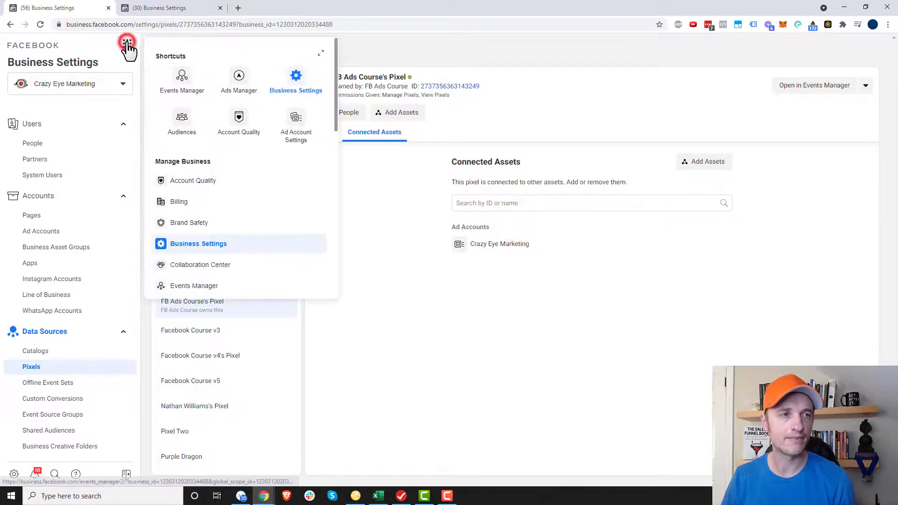
click(182, 80)
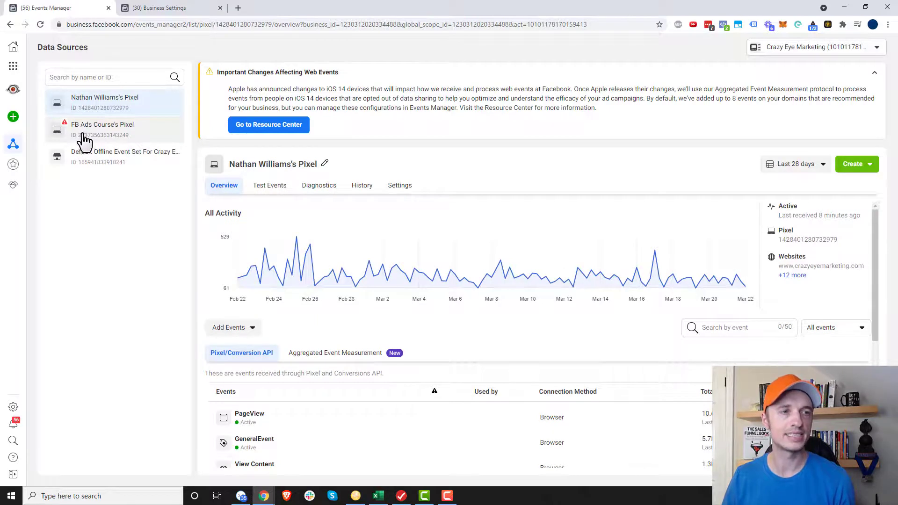
click(88, 140)
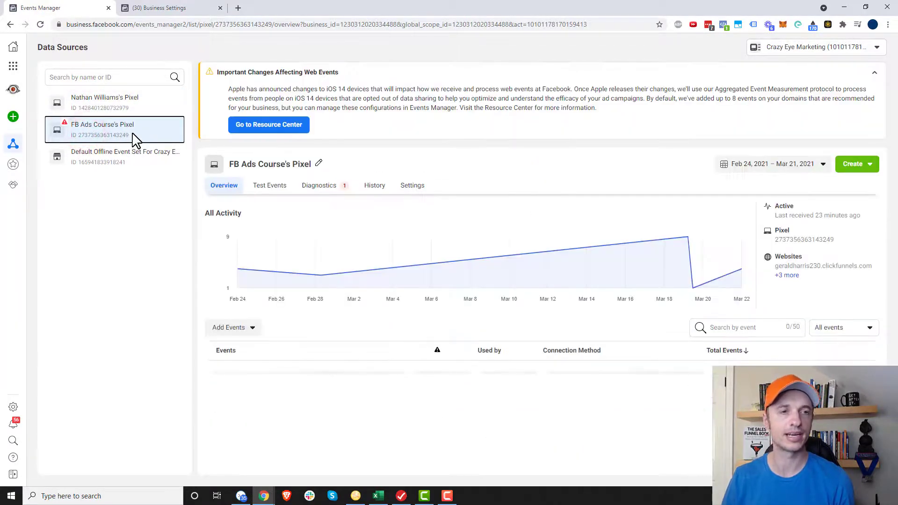